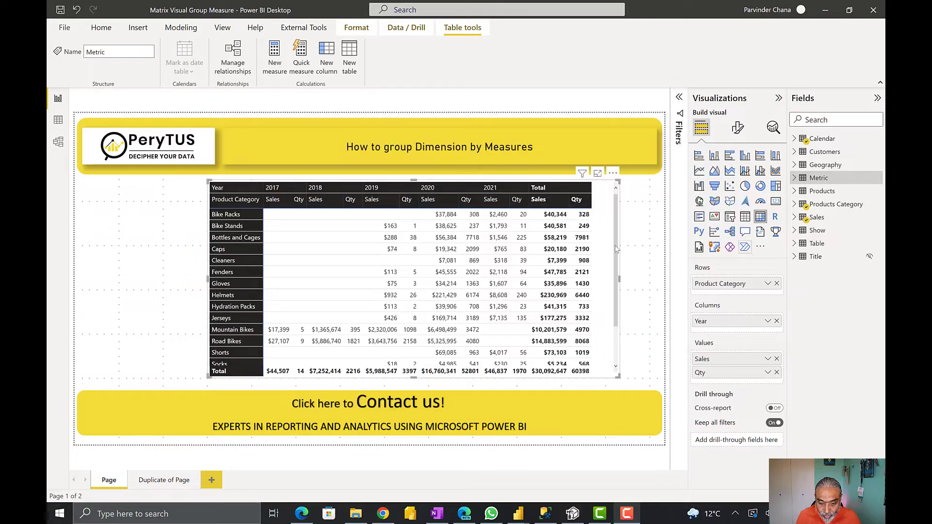
Bring the Power BI Desktop report window to the front so Tabular Editor can be launched.
click(615, 249)
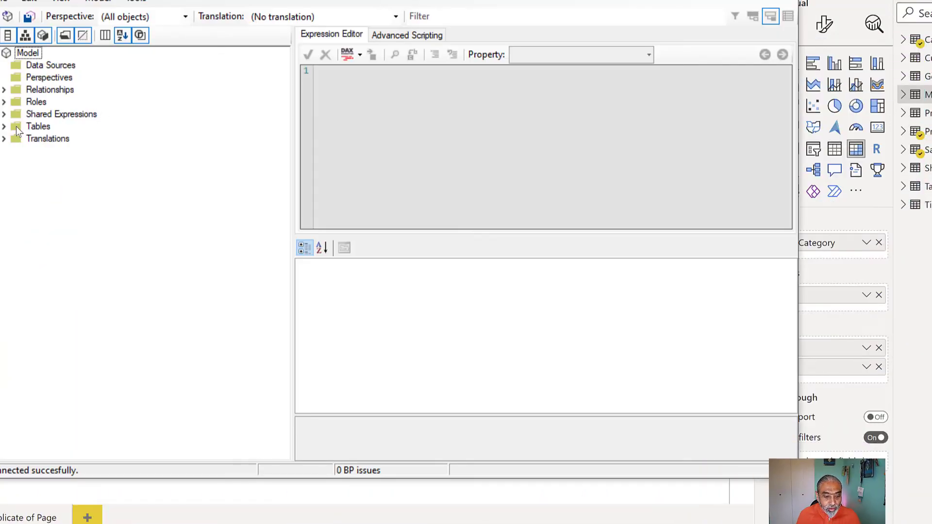
Create a new calculation group in the model's tables and name it Show Metric.
click(3, 127)
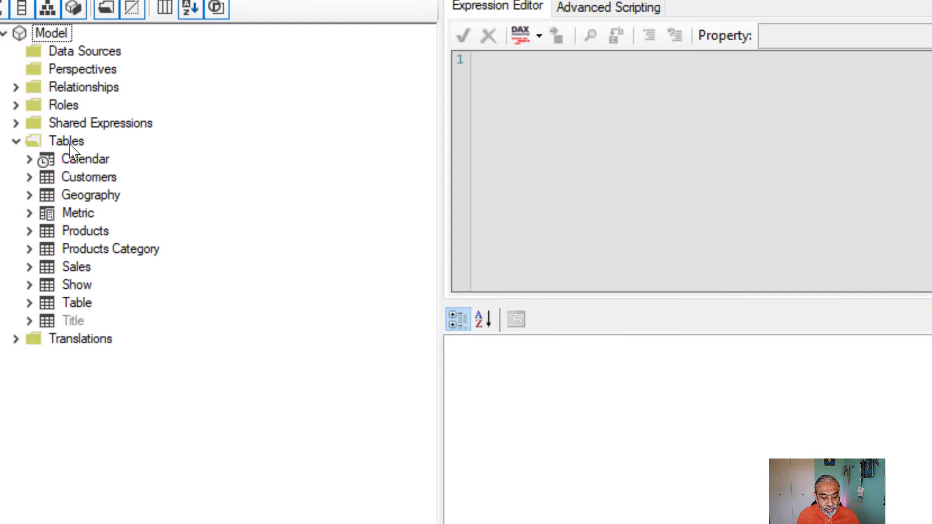
right_click(78, 153)
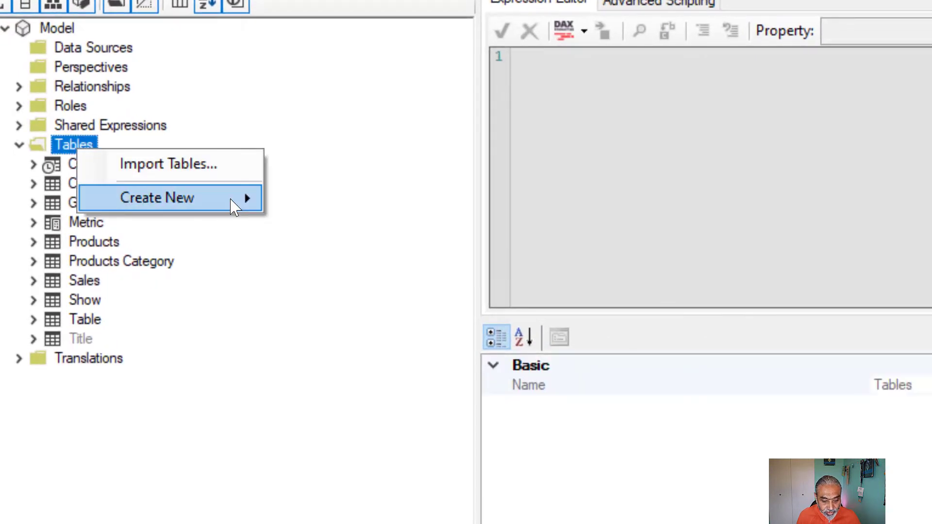
mouse_move(234, 203)
click(375, 259)
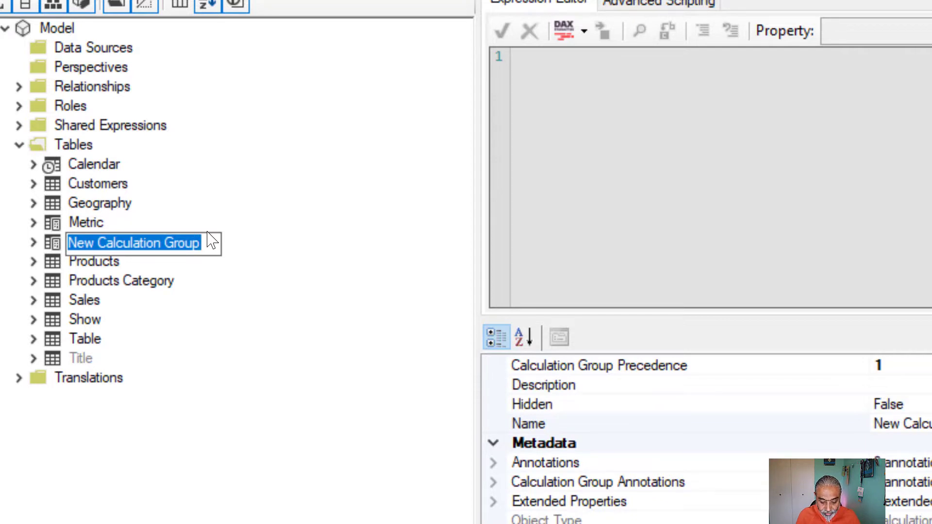
text(Show Metric)
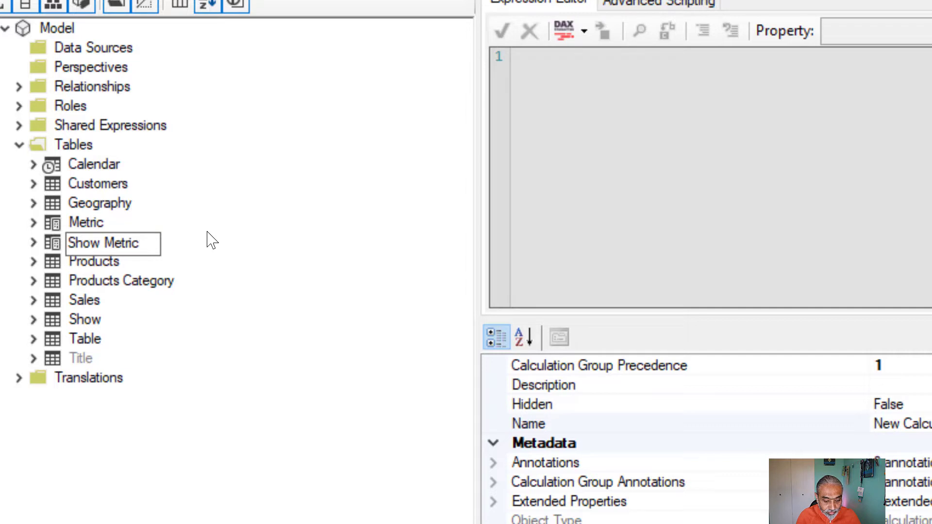
key(Return)
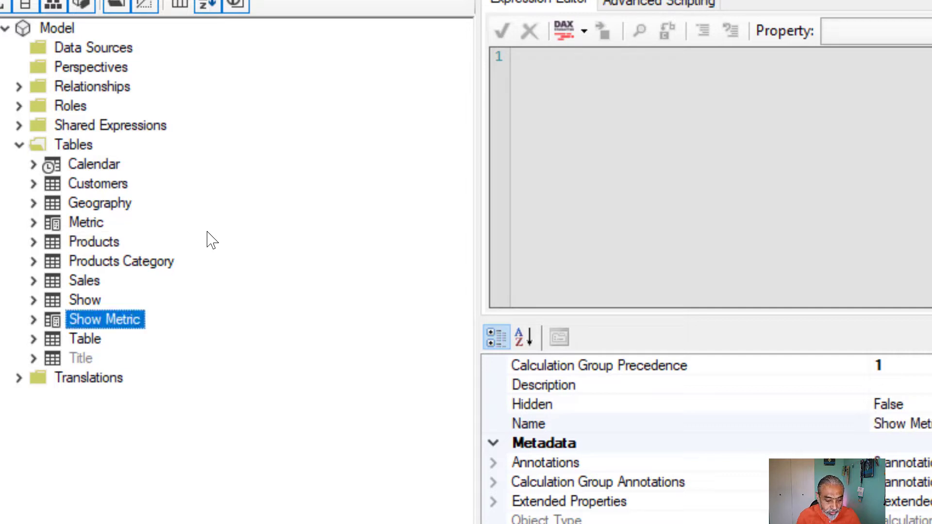
Rename the Show Metric group's Name column to Metric.
click(33, 319)
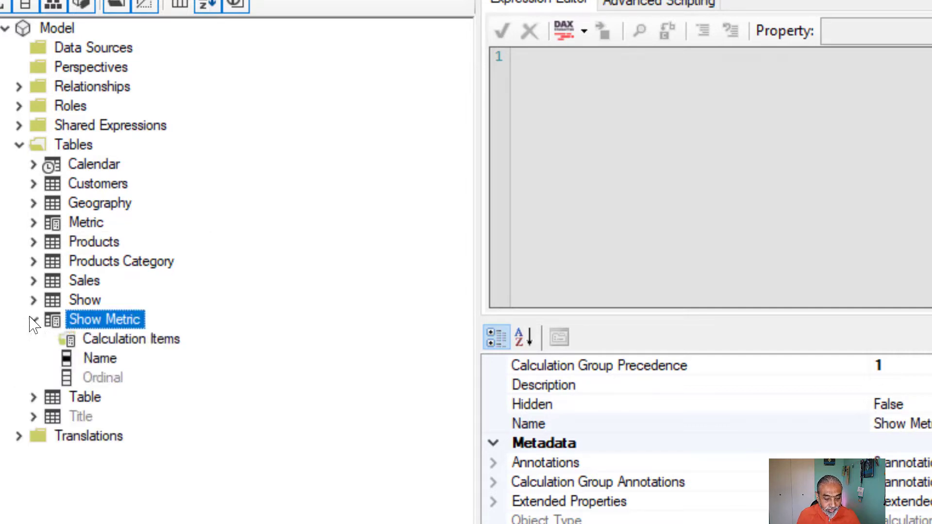
click(98, 361)
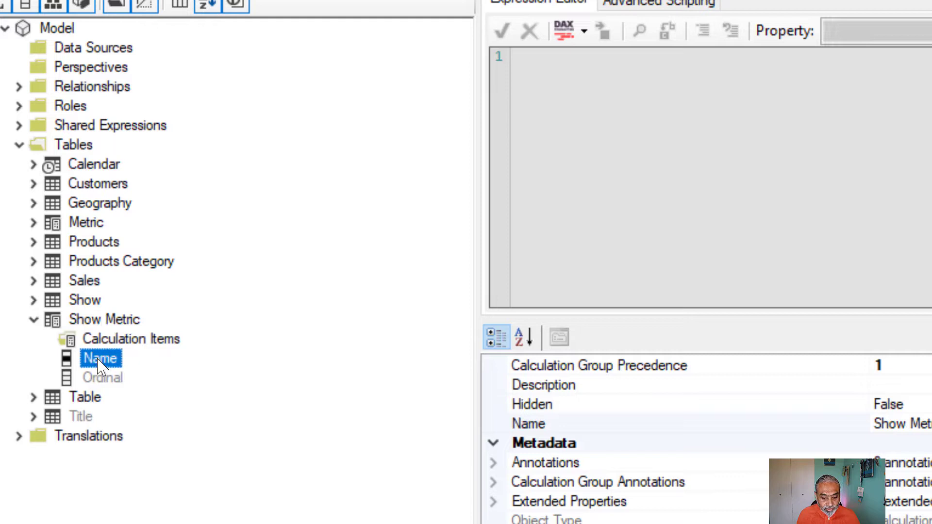
click(99, 360)
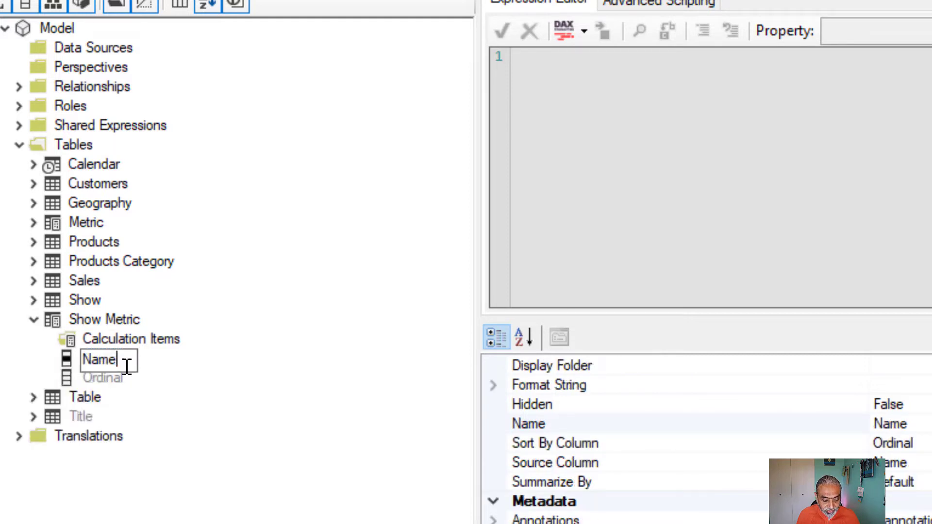
drag(125, 359, 80, 361)
text(Metric)
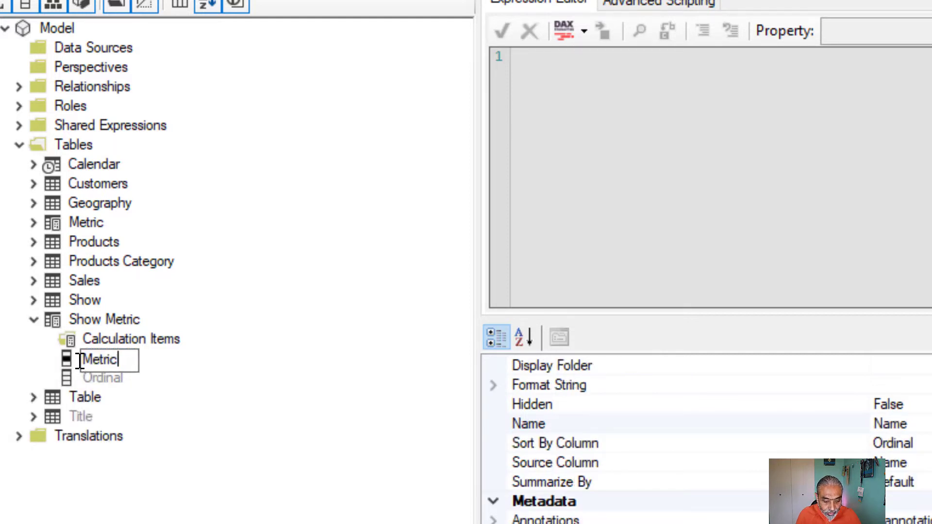
key(Return)
click(129, 345)
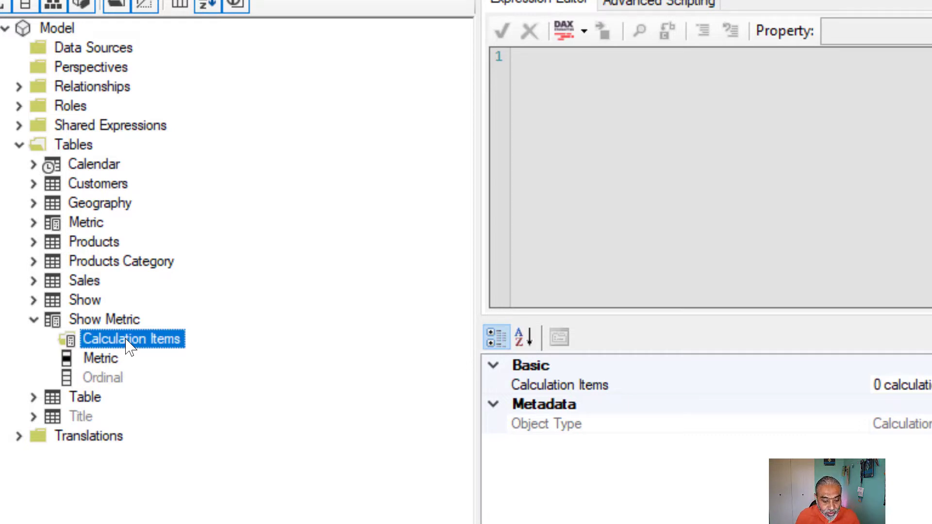
Add a calculation item named Sales with the expression [Sales] and accept it.
right_click(129, 346)
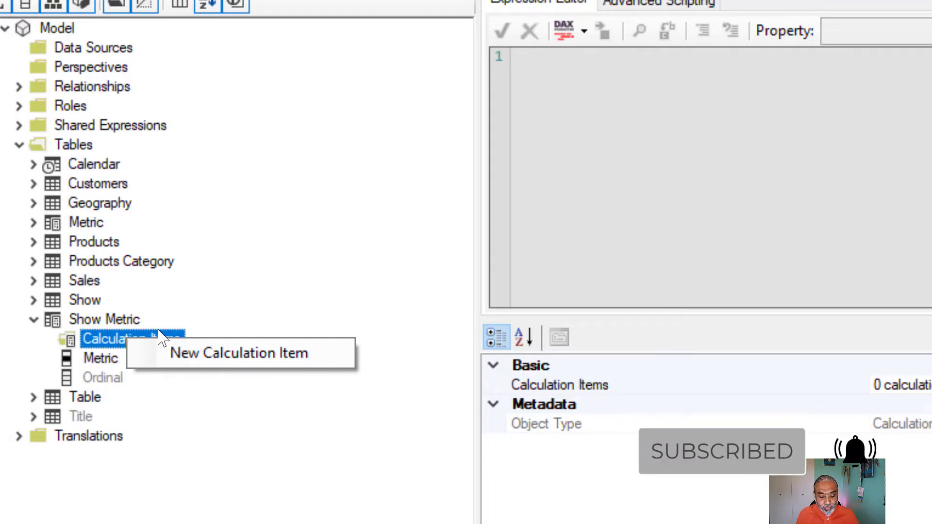
click(204, 361)
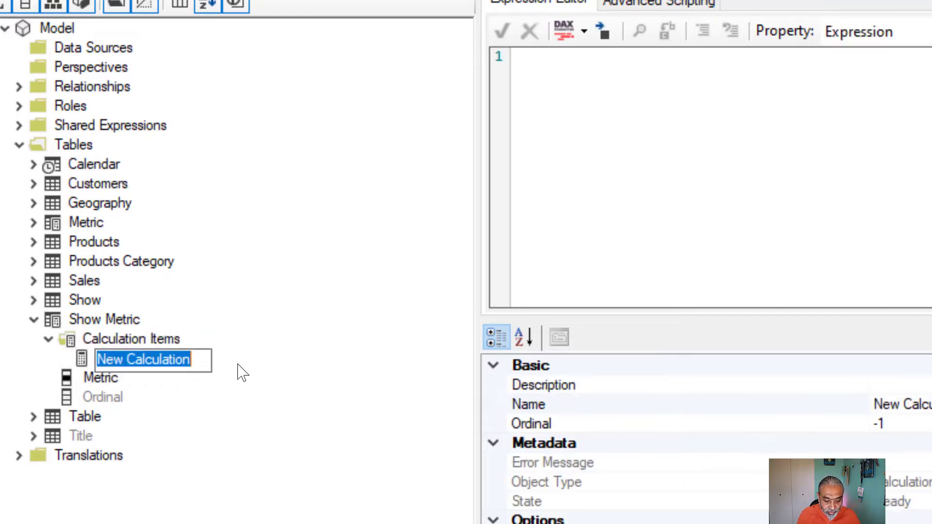
text(Sales)
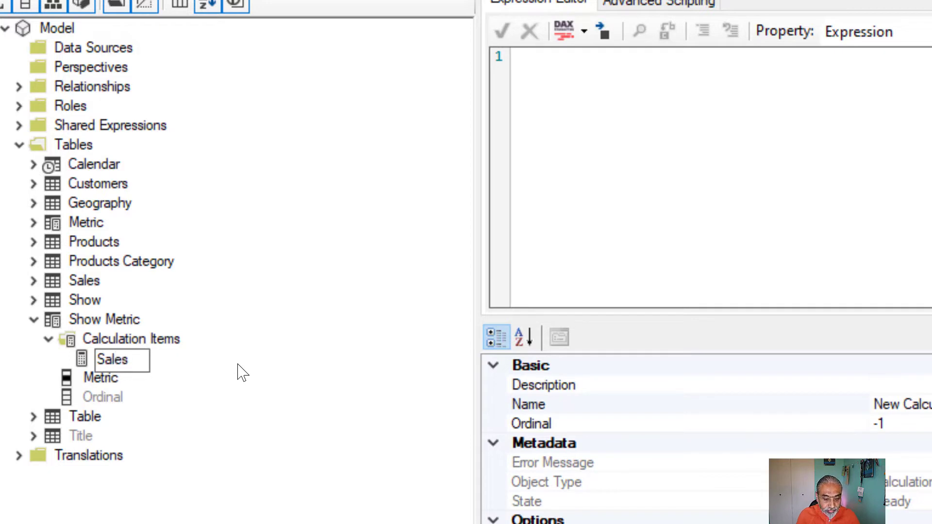
key(Return)
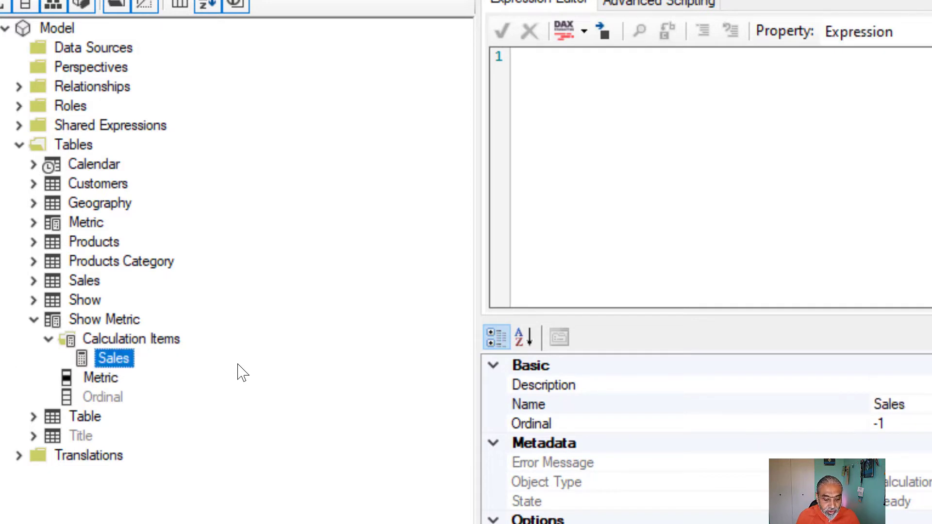
click(616, 125)
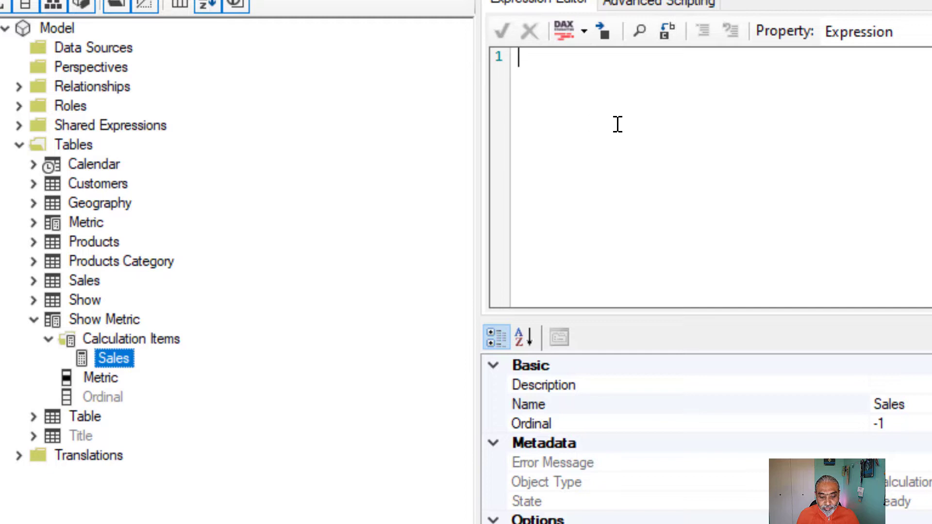
key(Return)
text([Sales])
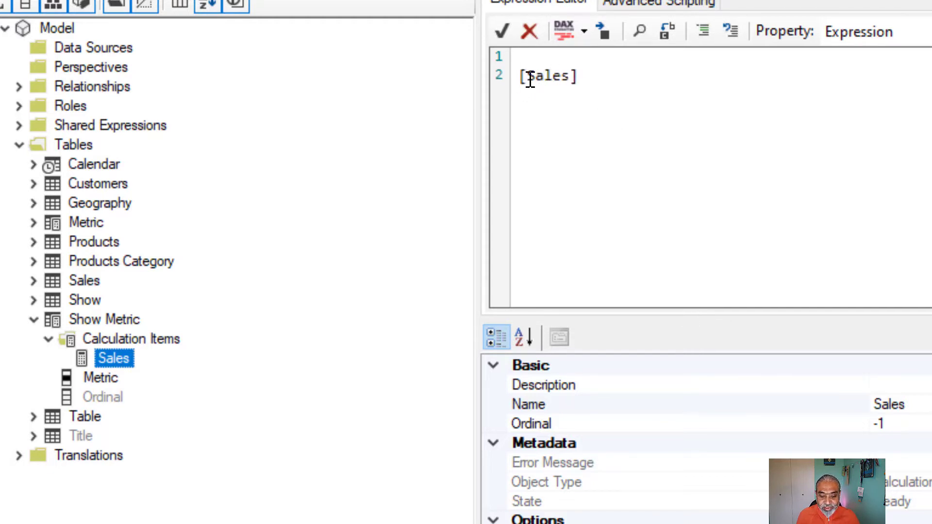
key(shift+Home)
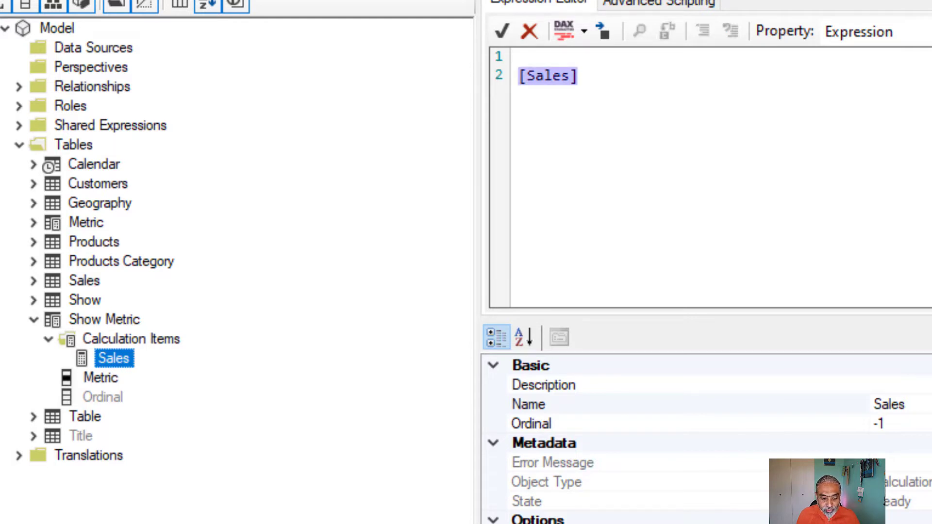
click(502, 31)
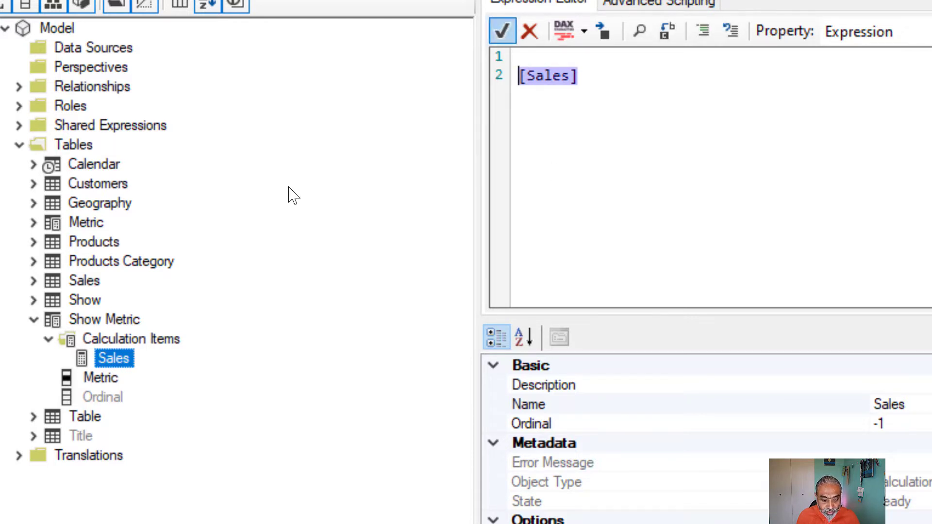
Add another calculation item to Show Metric named Quantity.
right_click(165, 342)
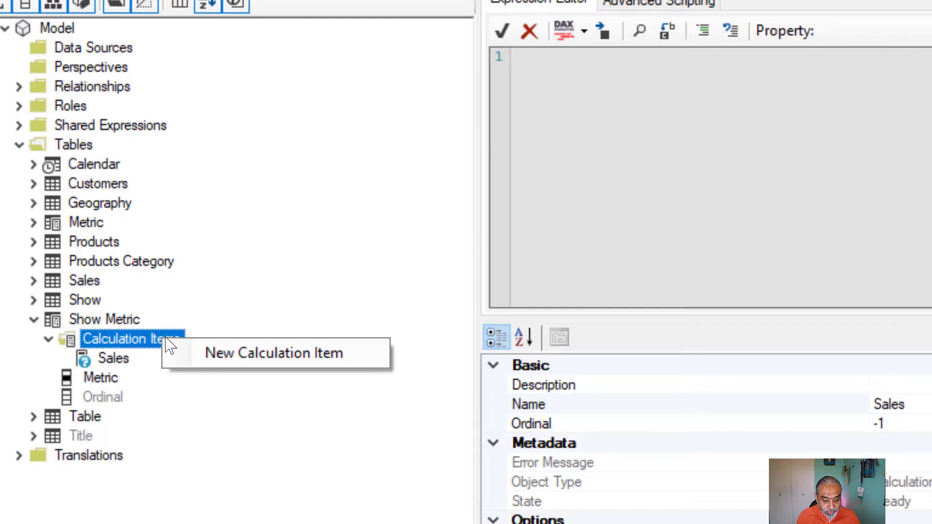
click(284, 359)
text(Q)
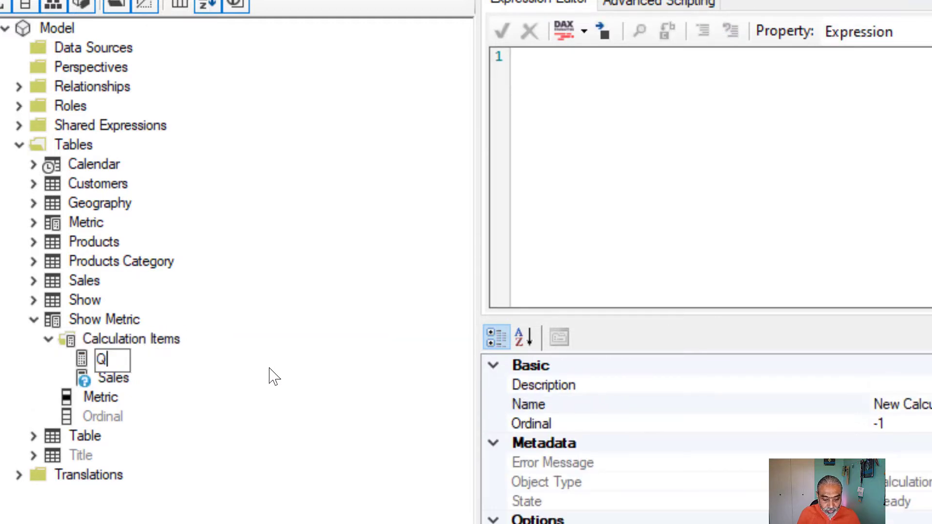
text(uantity)
key(Return)
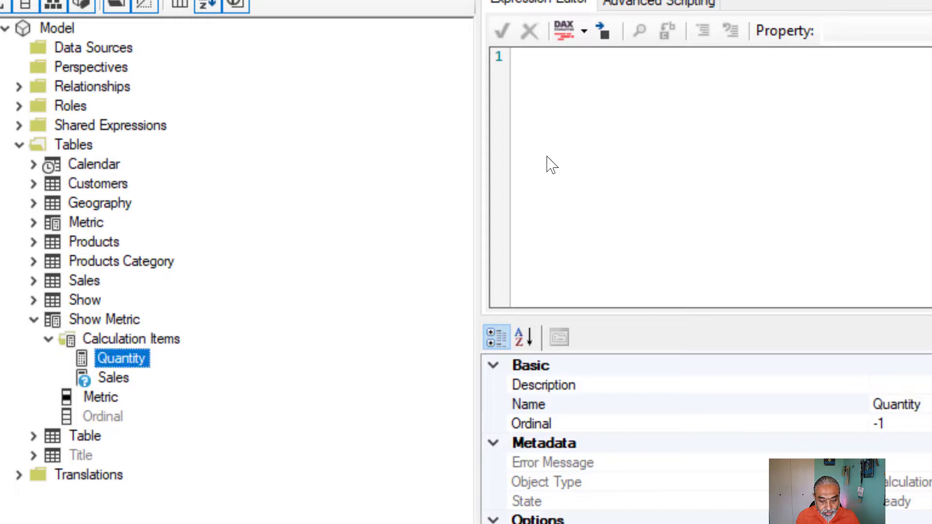
Give the Quantity item the expression [Qty] and save the changes to the model.
click(613, 97)
key(Return)
text([Qty\)
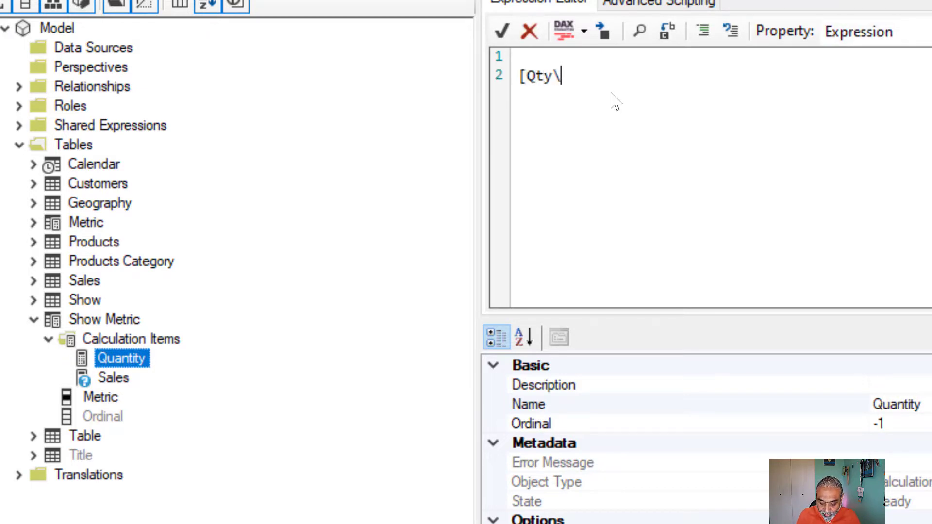
key(BackSpace)
text(])
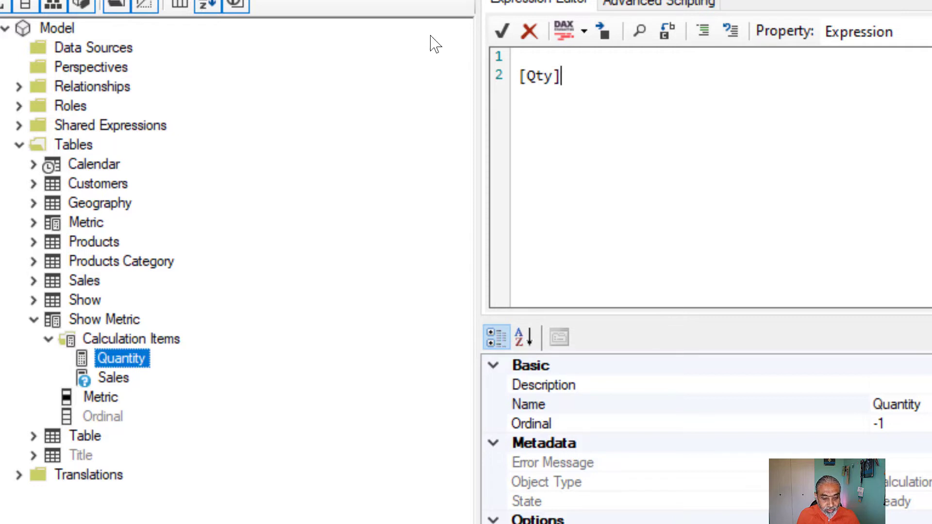
click(502, 30)
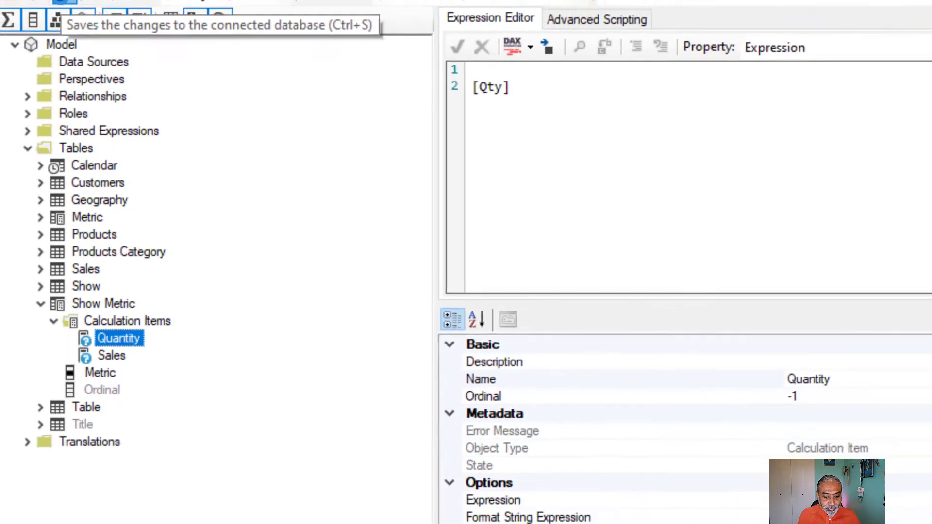
click(64, 1)
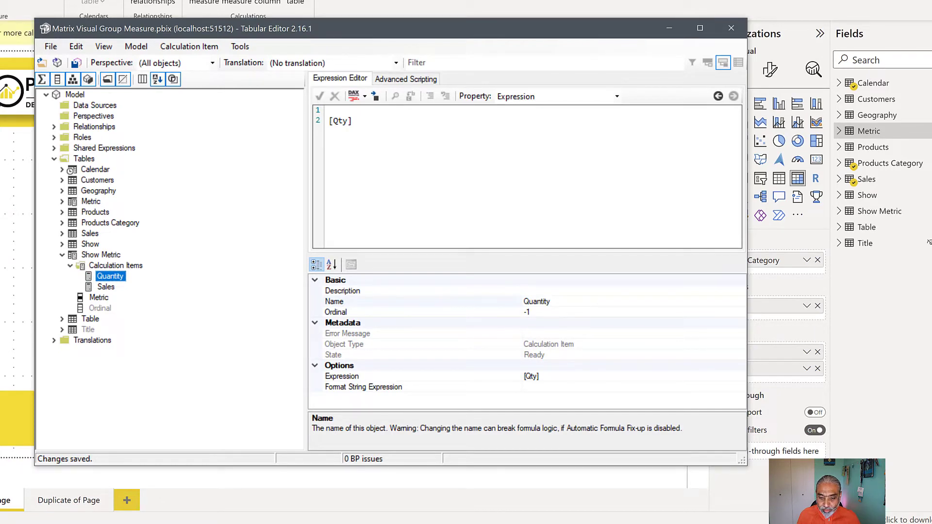
Minimize Tabular Editor and expand Show Metric in the Fields pane to show Metric and Ordinal.
click(668, 29)
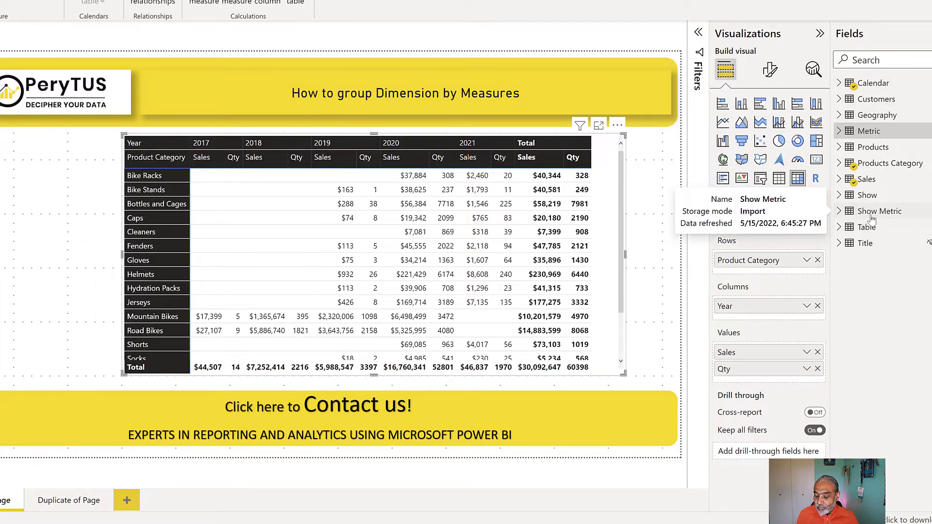
click(840, 212)
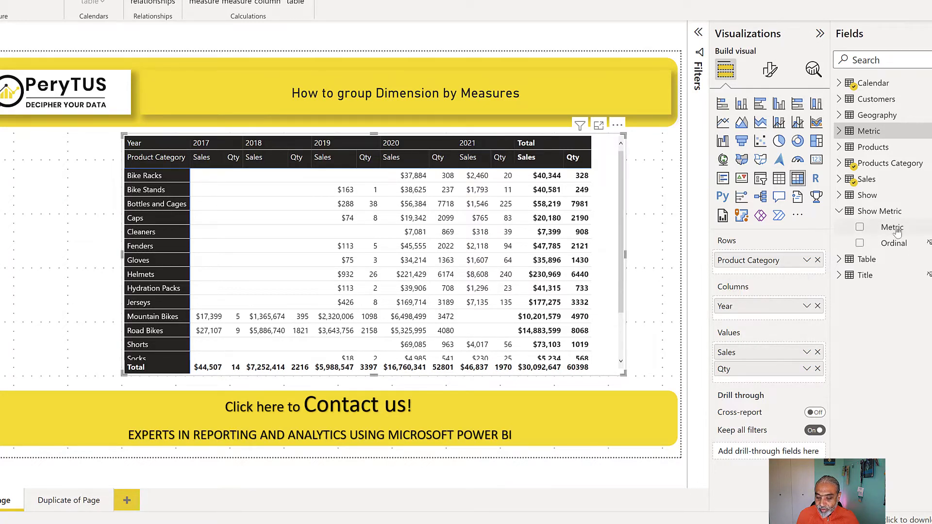
Place the Metric field in the matrix columns and remove Qty from the values.
drag(896, 228, 769, 309)
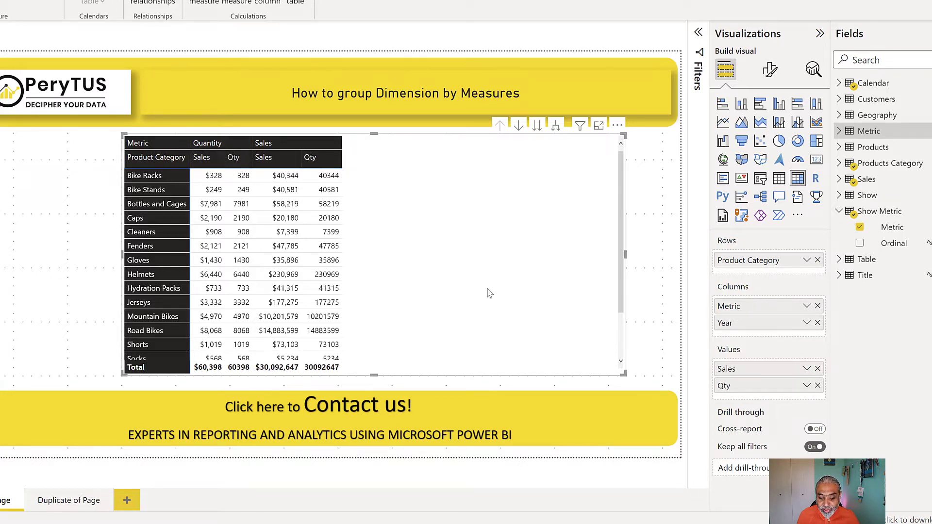
click(818, 386)
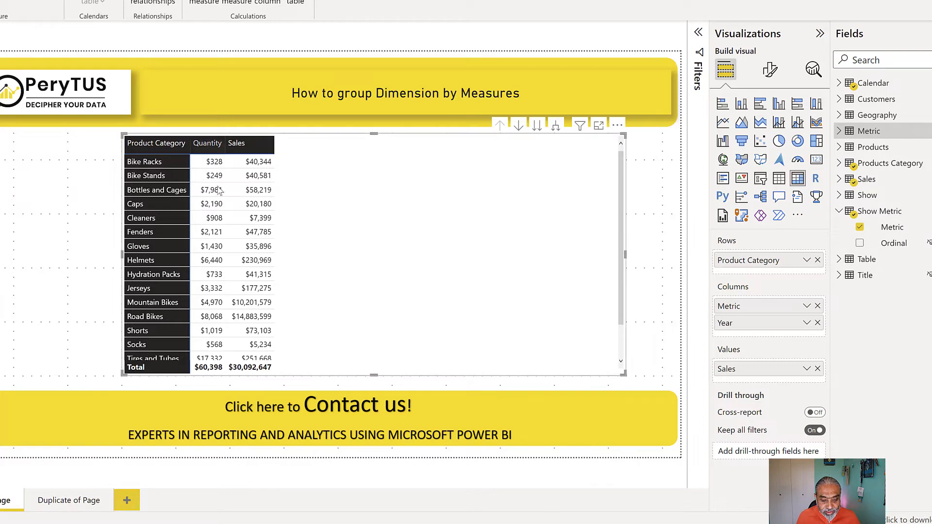
Expand the matrix to show years 2017–2021 under each metric and widen the visual.
click(556, 129)
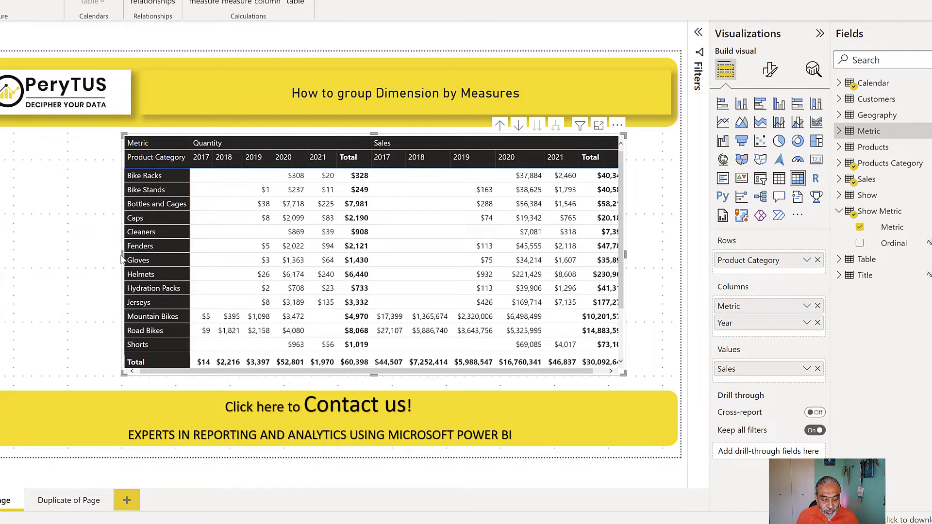
drag(122, 254, 69, 254)
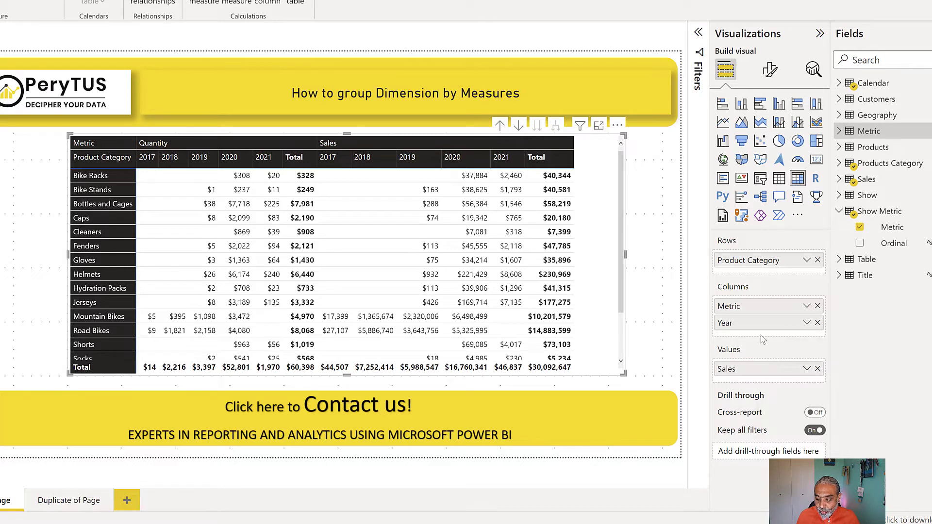
Find the Qty measure, add it to the matrix values, and remove Sales.
text(Qty)
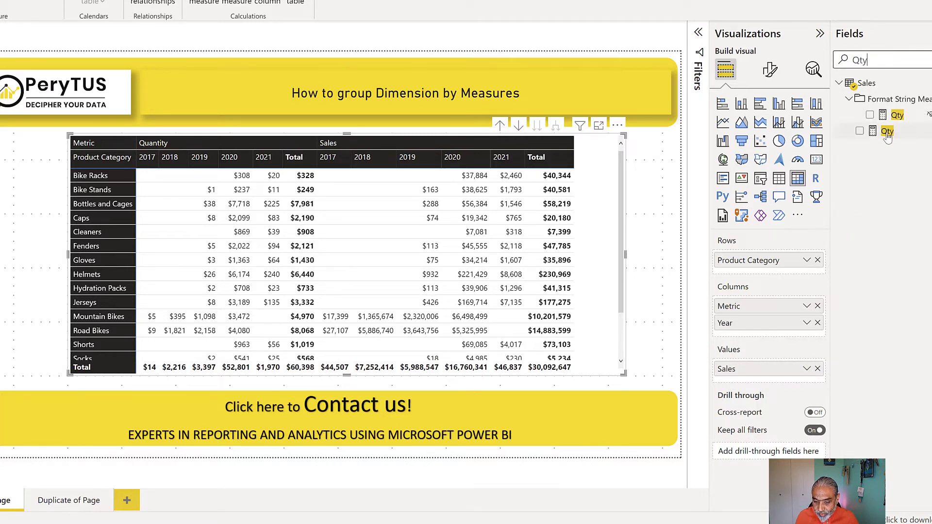
drag(887, 137, 776, 371)
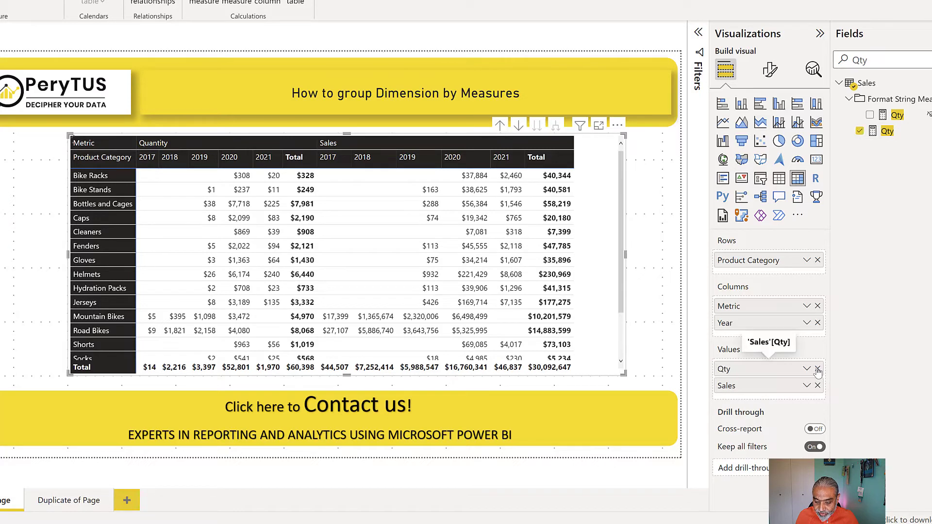
click(817, 370)
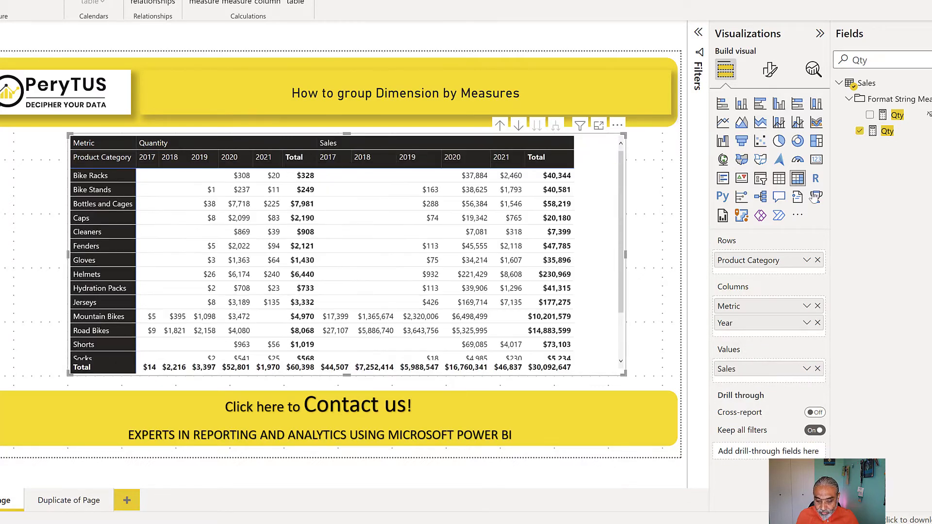
drag(886, 129, 814, 379)
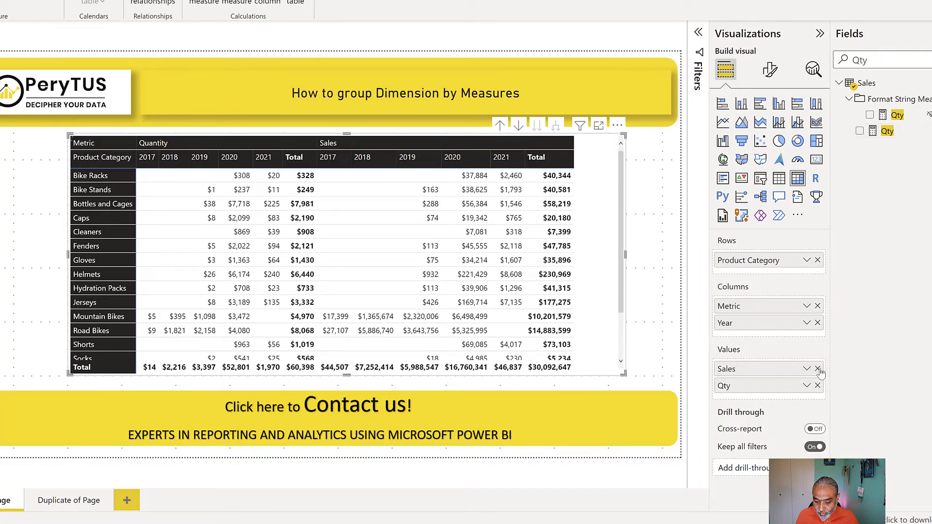
click(818, 368)
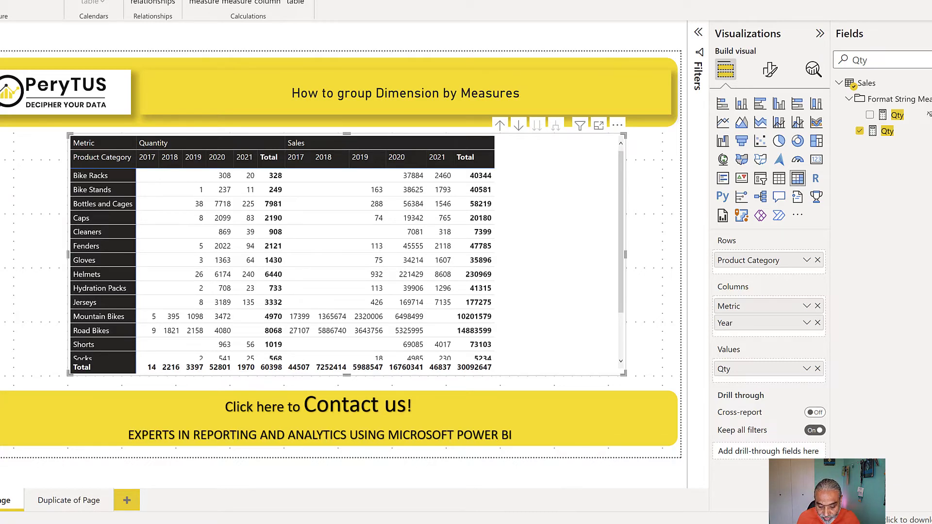
Enter format string expressions "$#,0.00" on the Sales item and "#,0" on Quantity.
key(alt+Tab)
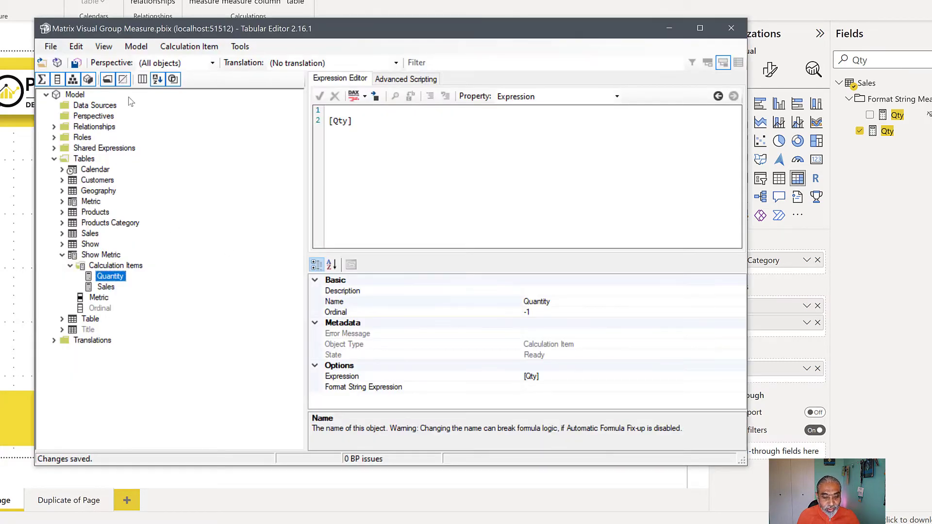
click(106, 287)
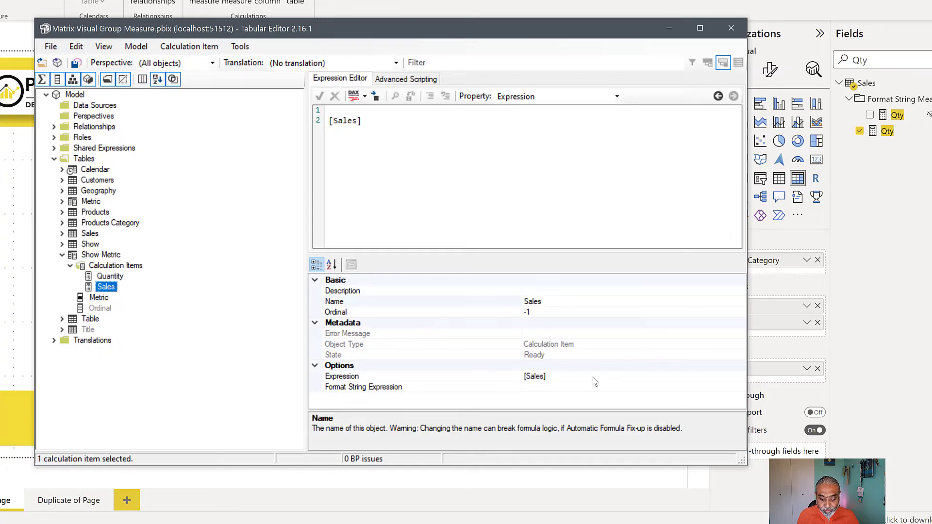
click(562, 388)
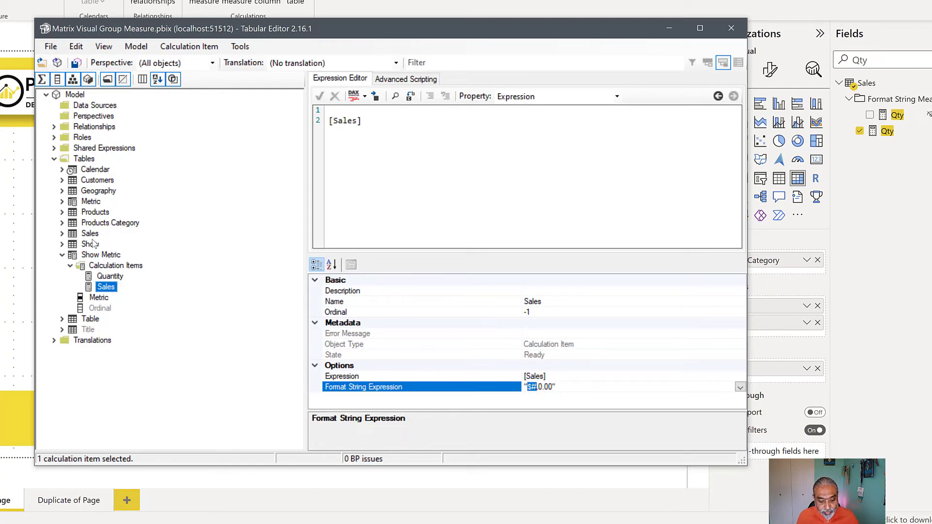
click(109, 277)
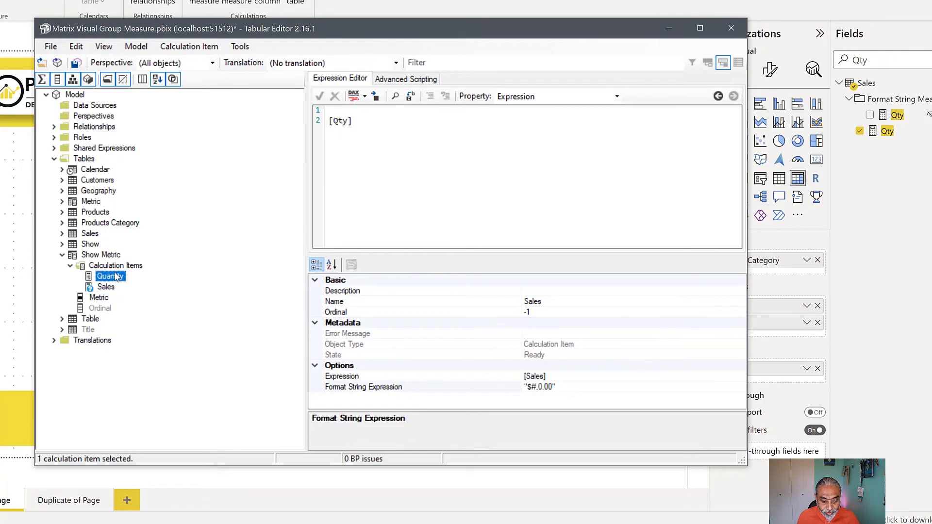
click(552, 387)
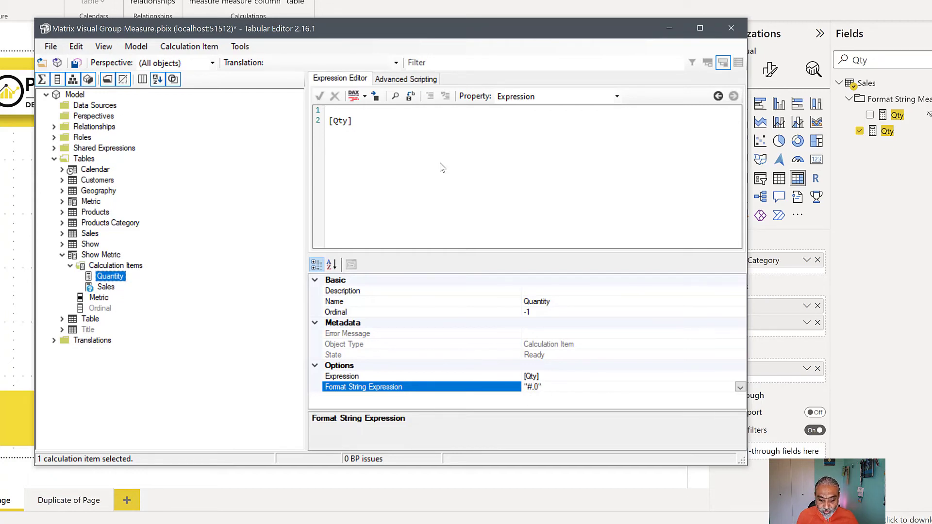
Save the format strings, drag Sales above Quantity, and save the reordered calculation items.
click(92, 299)
key(ctrl+s)
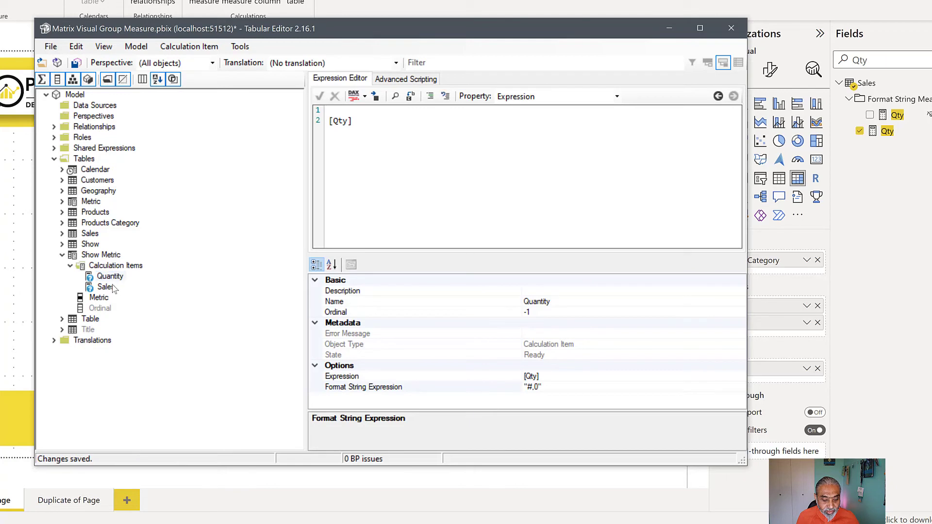
click(116, 287)
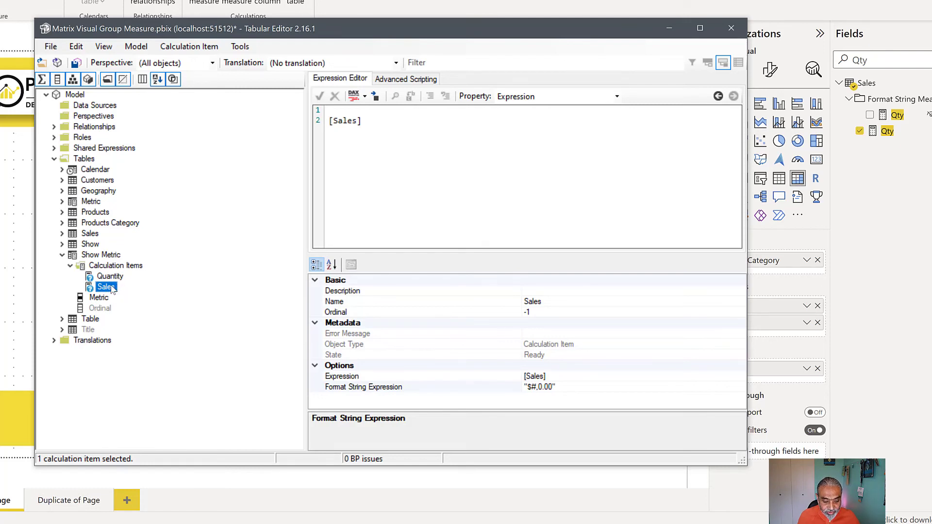
click(110, 277)
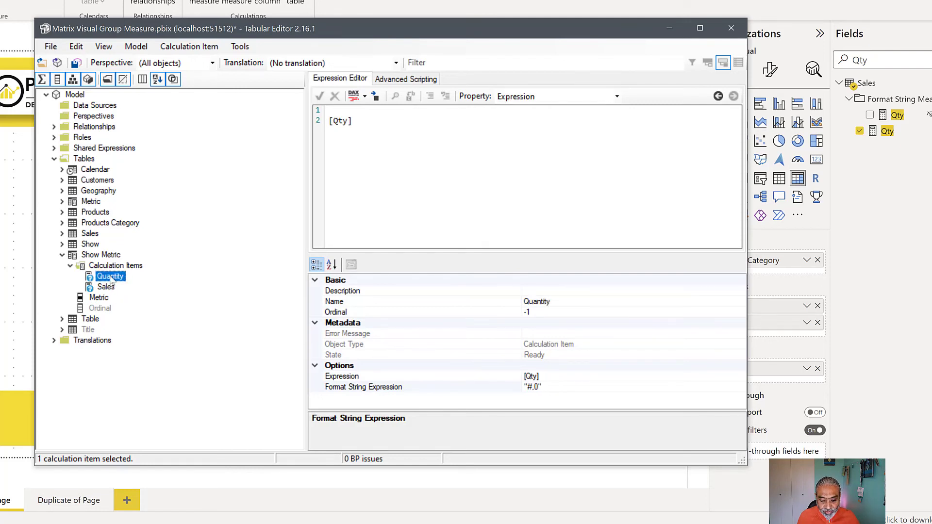
click(107, 288)
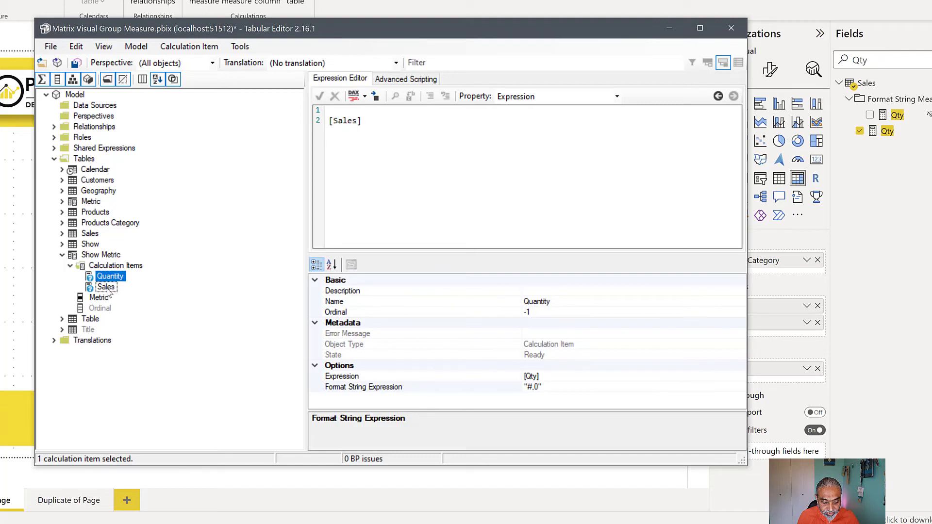
drag(109, 289, 116, 276)
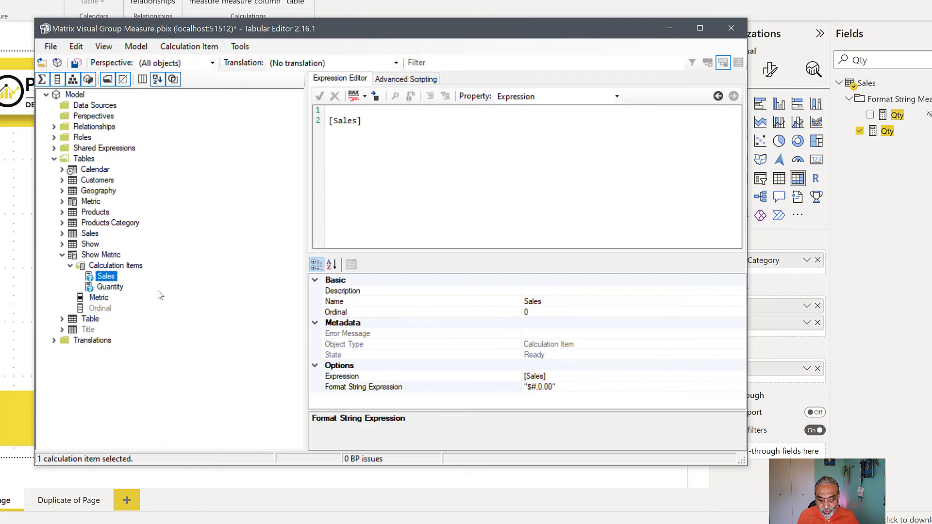
click(112, 287)
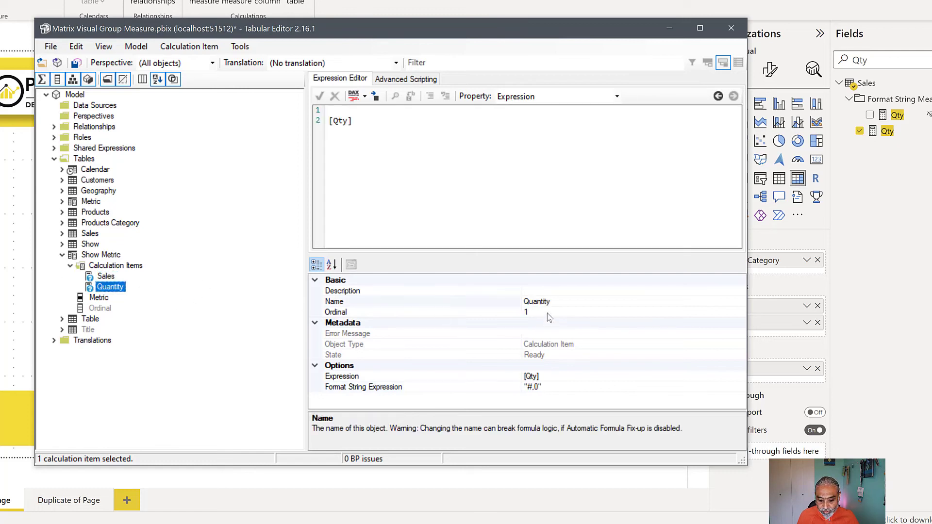
key(Escape)
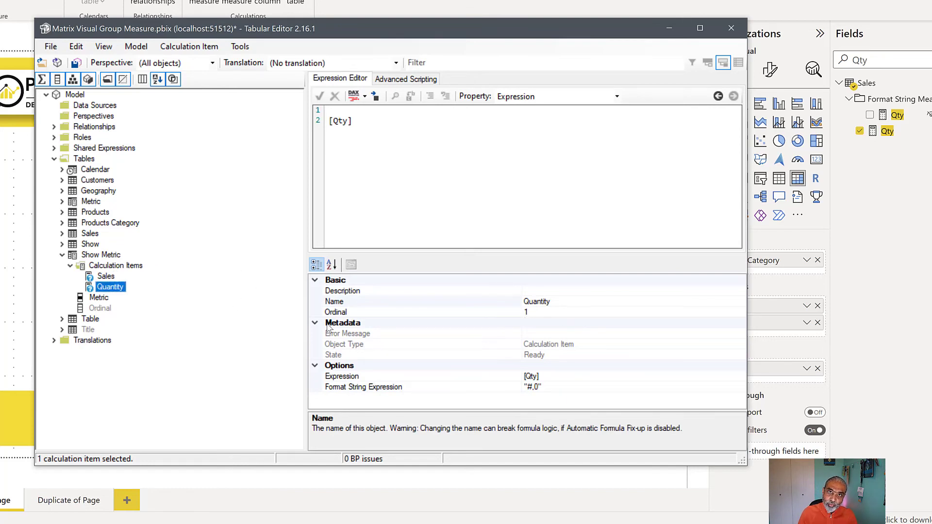
click(75, 62)
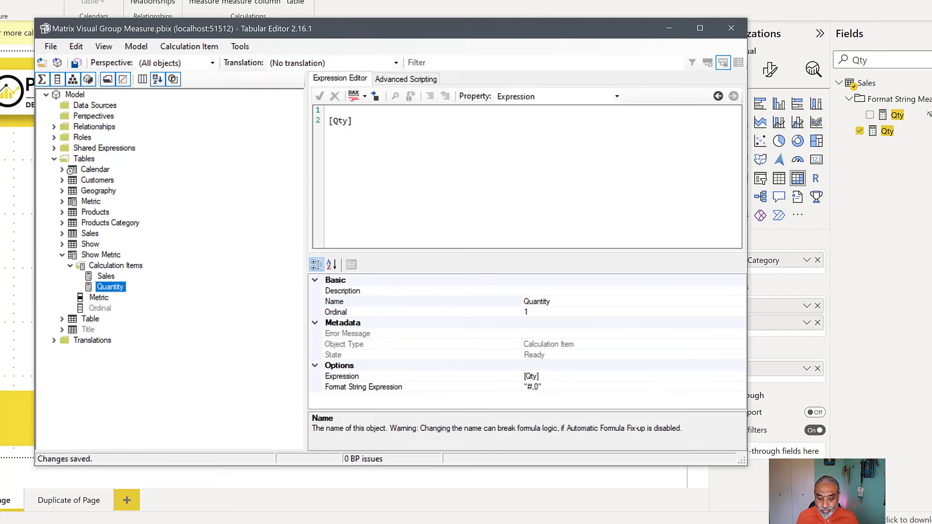
Return to Power BI Desktop and refresh the calculation groups so Sales dollars precede Quantity numbers.
click(685, 9)
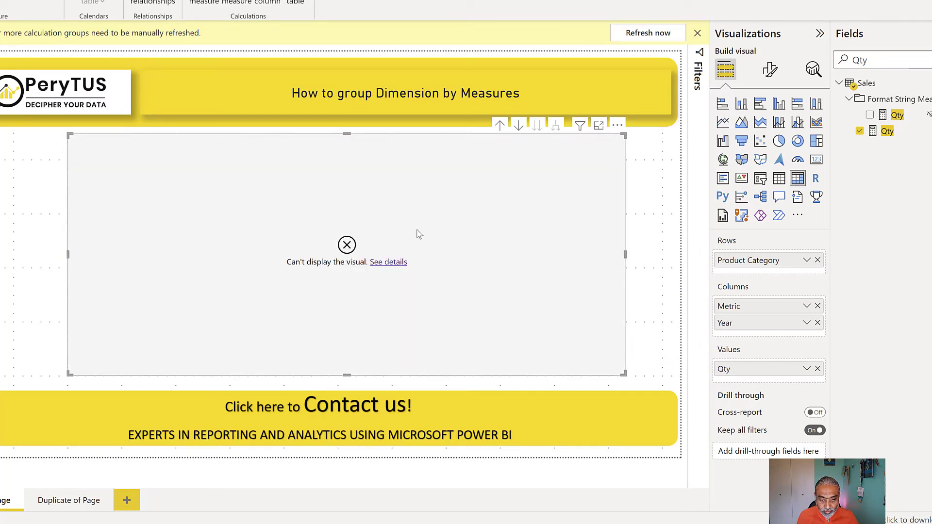
click(656, 33)
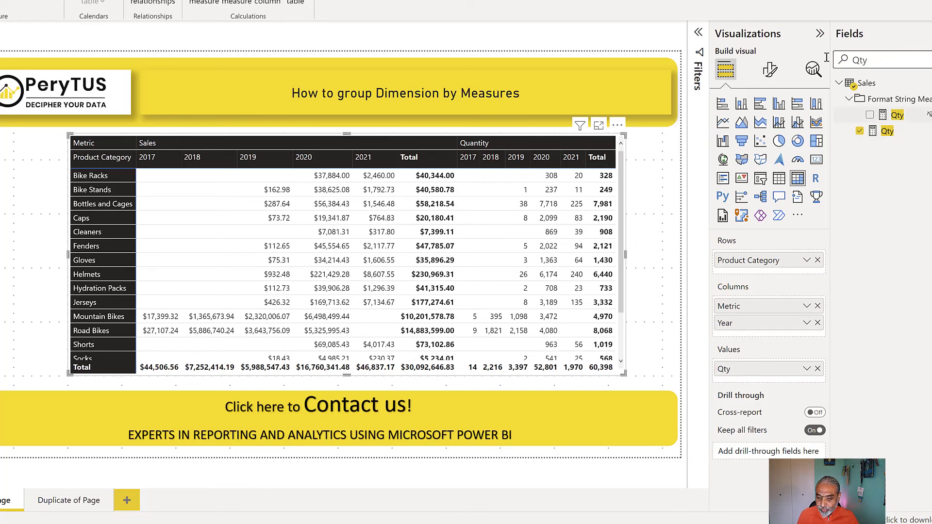
Search the Fields pane for 'Sales' and add the Sales measure to the matrix Values beside Qty.
double_click(886, 59)
text(Sales)
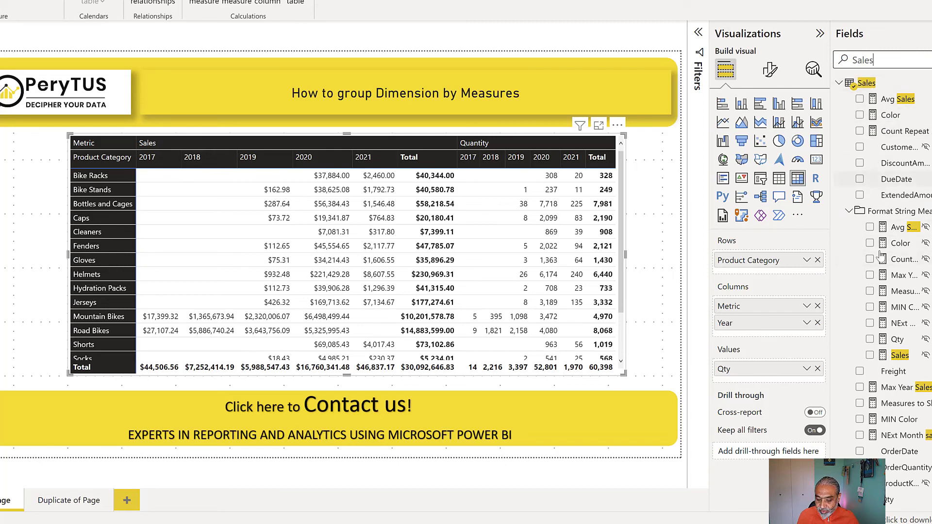
scroll(880, 257, down, 3)
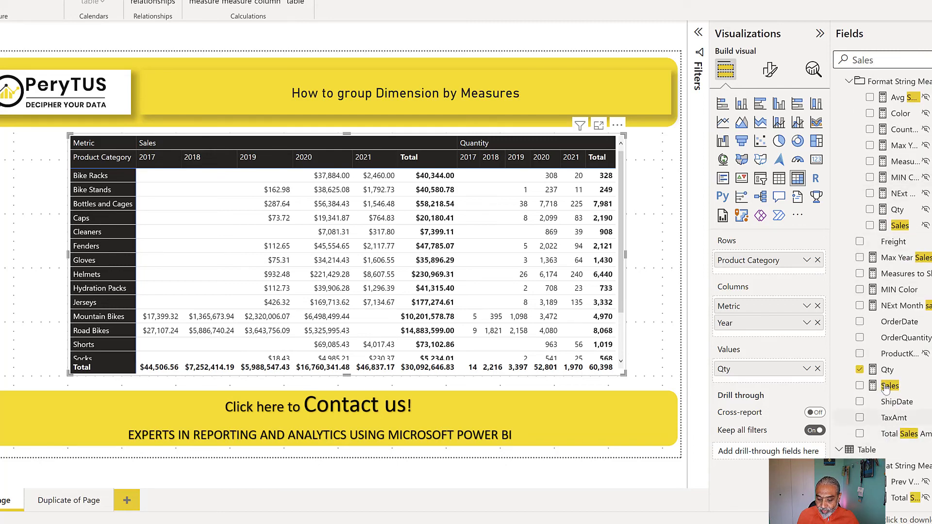
drag(885, 386, 766, 373)
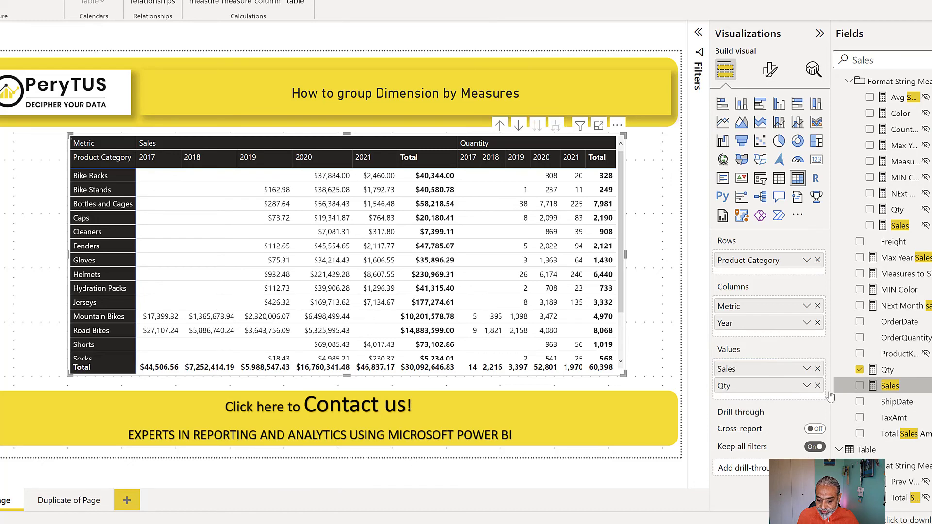